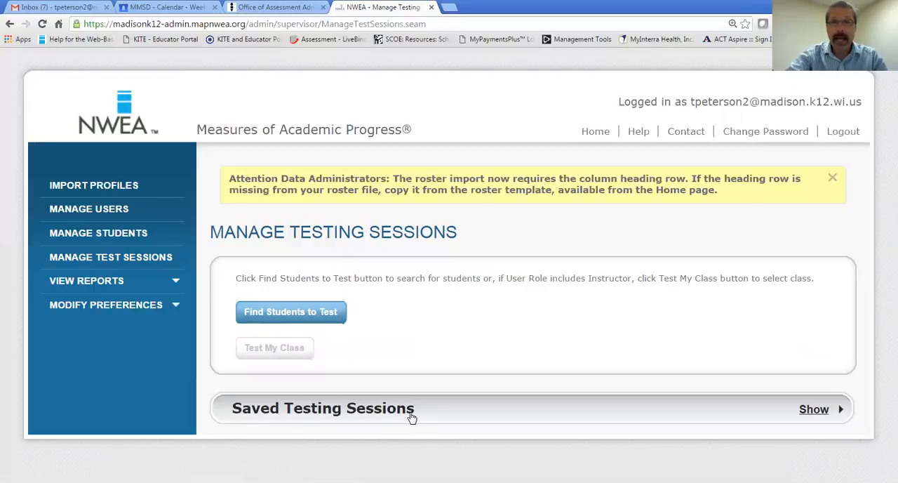
- Start finding students to test and search for the grade 8 students at Hamilton Middle
{"action": "left_click", "coordinate": [322, 314]}
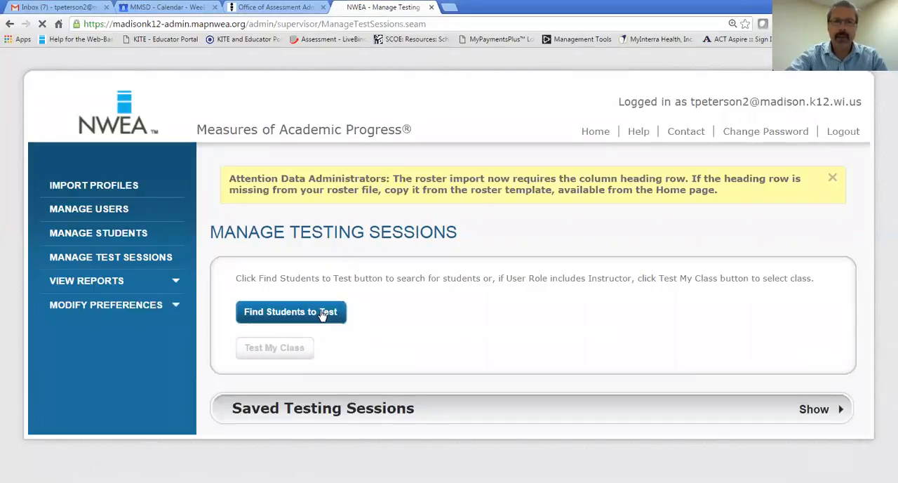
{"action": "scroll", "coordinate": [558, 317], "scroll_direction": "down", "scroll_amount": 3}
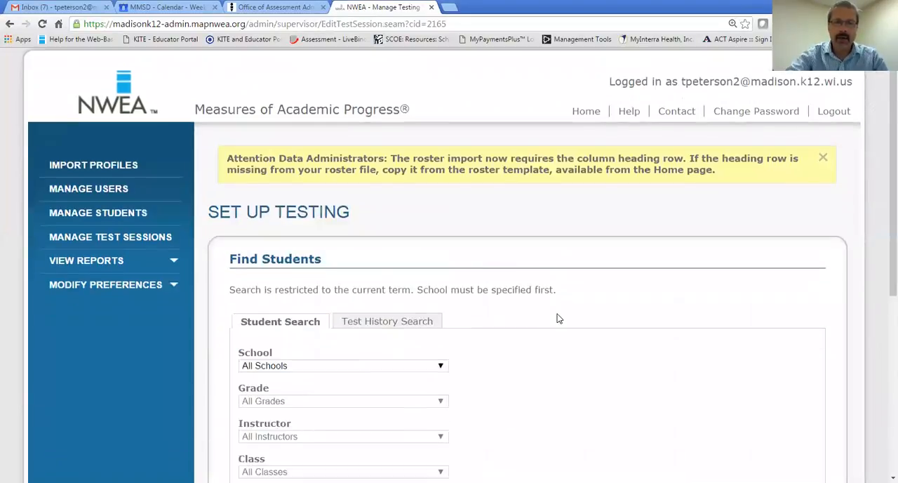
{"action": "scroll", "coordinate": [560, 318], "scroll_direction": "down", "scroll_amount": 1}
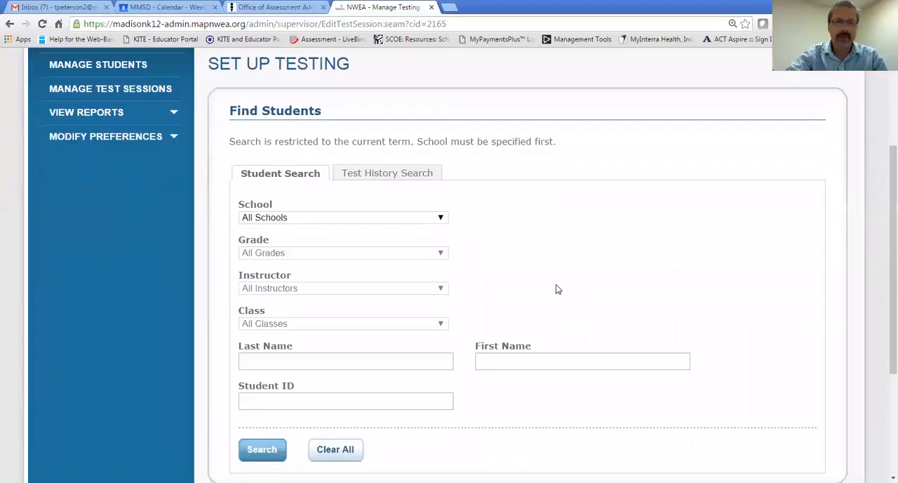
{"action": "left_click", "coordinate": [441, 220]}
{"action": "left_click_drag", "start_coordinate": [441, 256], "coordinate": [441, 284]}
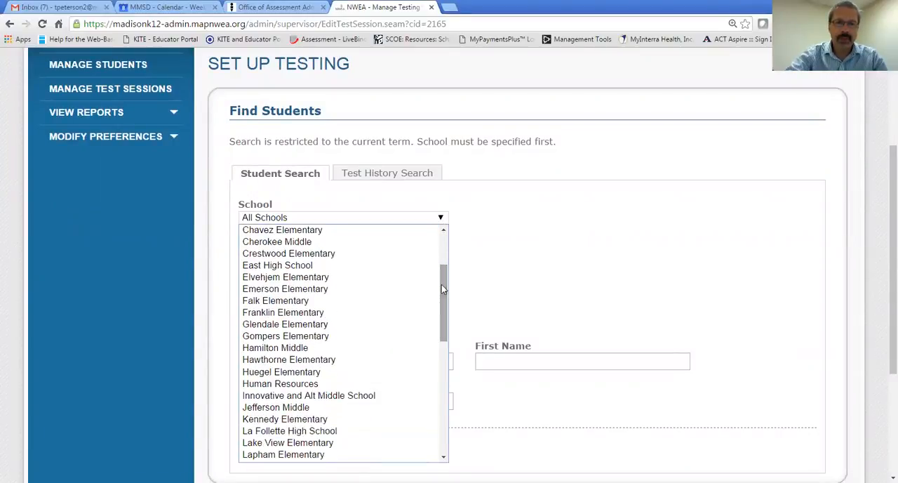
{"action": "left_click", "coordinate": [351, 349]}
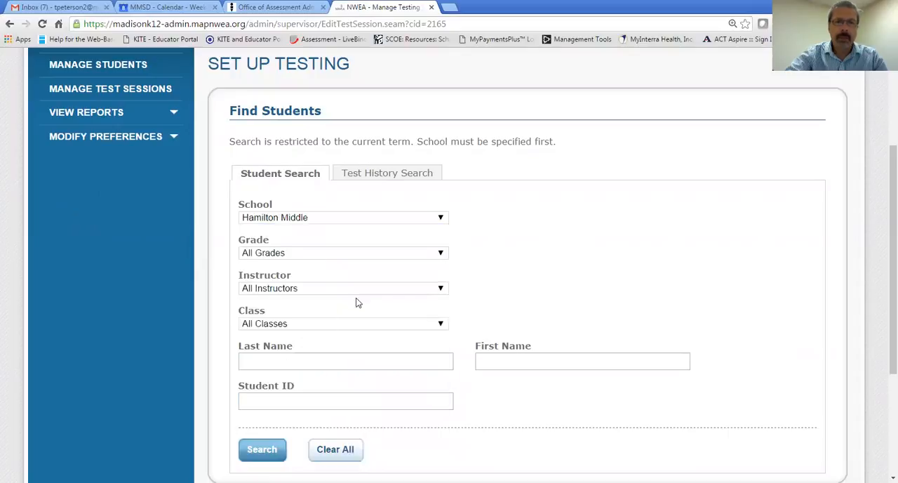
{"action": "left_click", "coordinate": [438, 255]}
{"action": "left_click", "coordinate": [417, 278]}
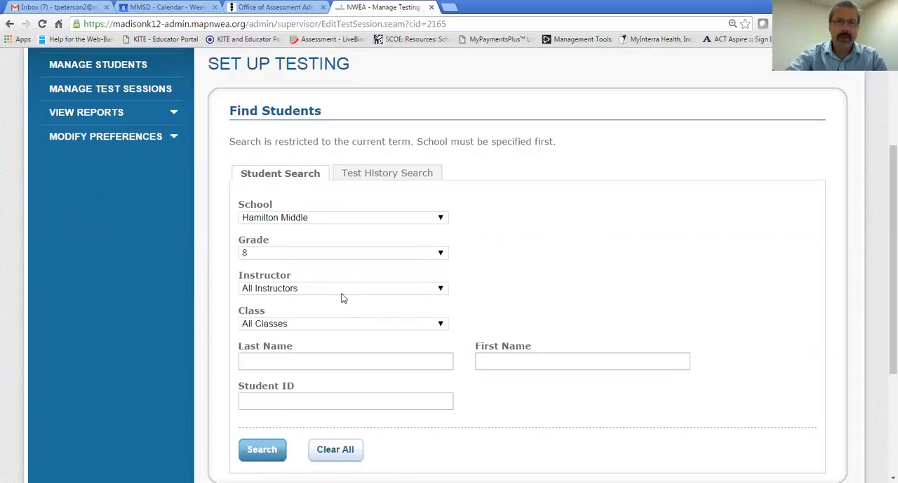
{"action": "left_click", "coordinate": [261, 449]}
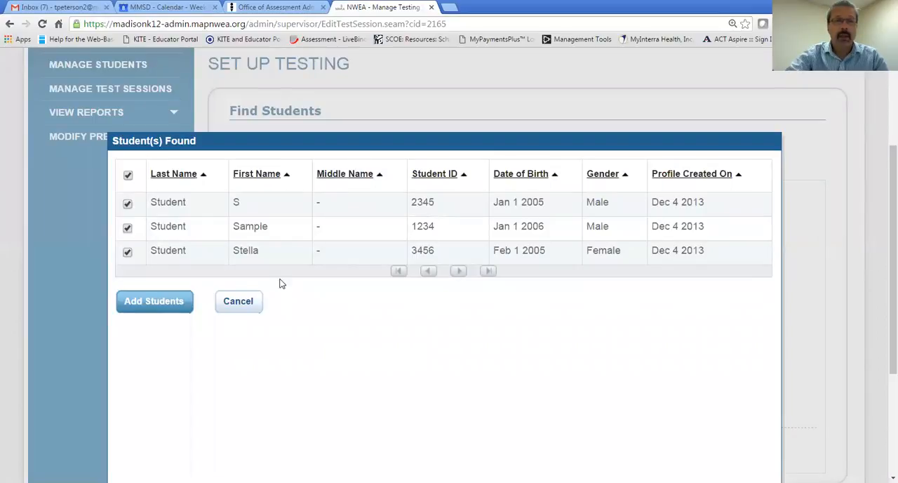
{"action": "left_click", "coordinate": [129, 176]}
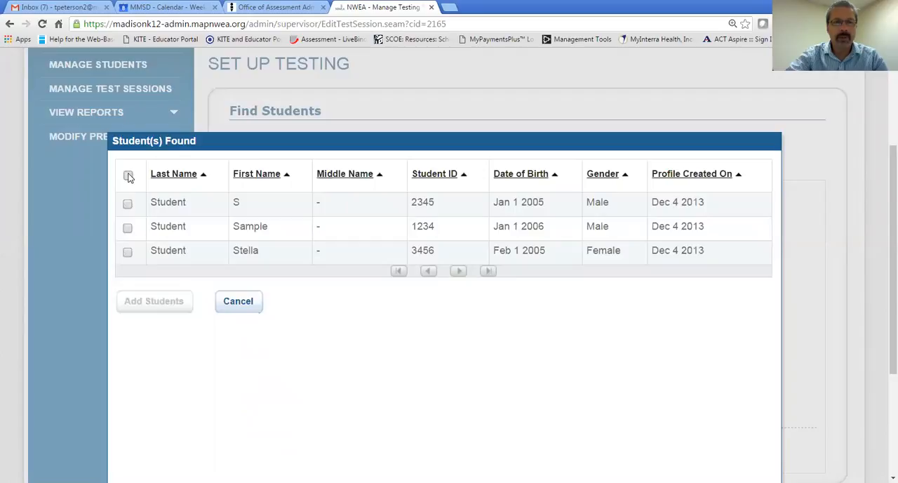
{"action": "left_click", "coordinate": [128, 176]}
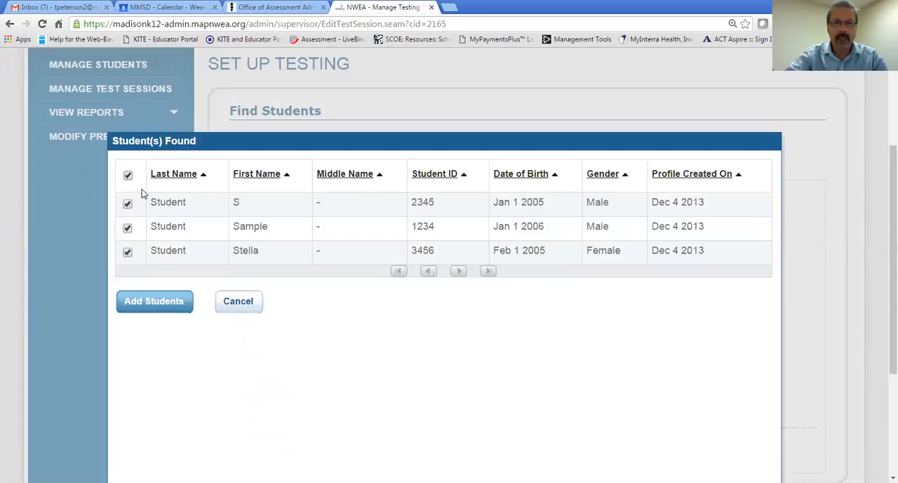
{"action": "left_click", "coordinate": [129, 230]}
{"action": "left_click", "coordinate": [127, 251]}
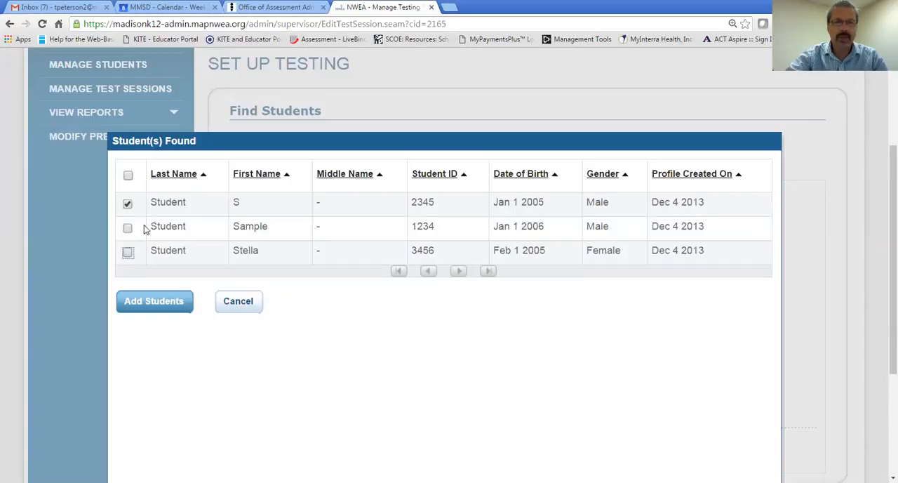
{"action": "left_click", "coordinate": [127, 251]}
{"action": "left_click", "coordinate": [127, 228]}
- Add the three found students to the testing session and select each of them in the student list
{"action": "left_click", "coordinate": [164, 303]}
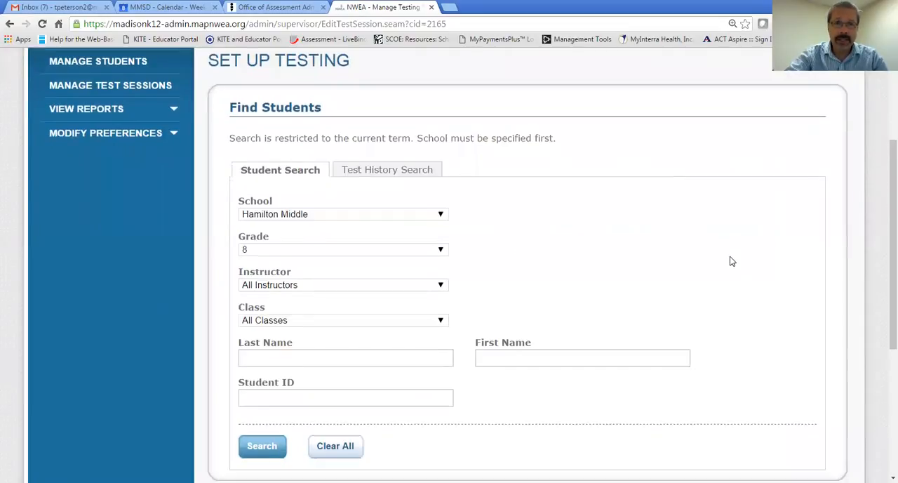
{"action": "scroll", "coordinate": [730, 261], "scroll_direction": "down", "scroll_amount": 4}
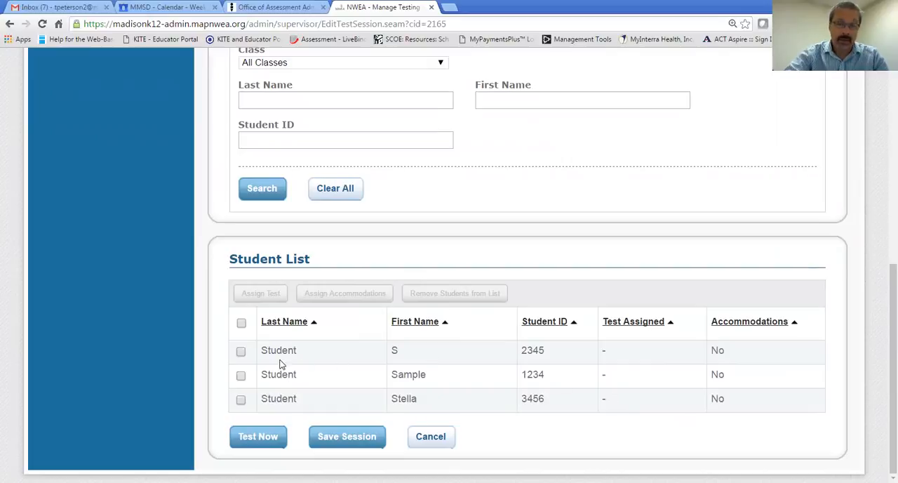
{"action": "left_click", "coordinate": [241, 352]}
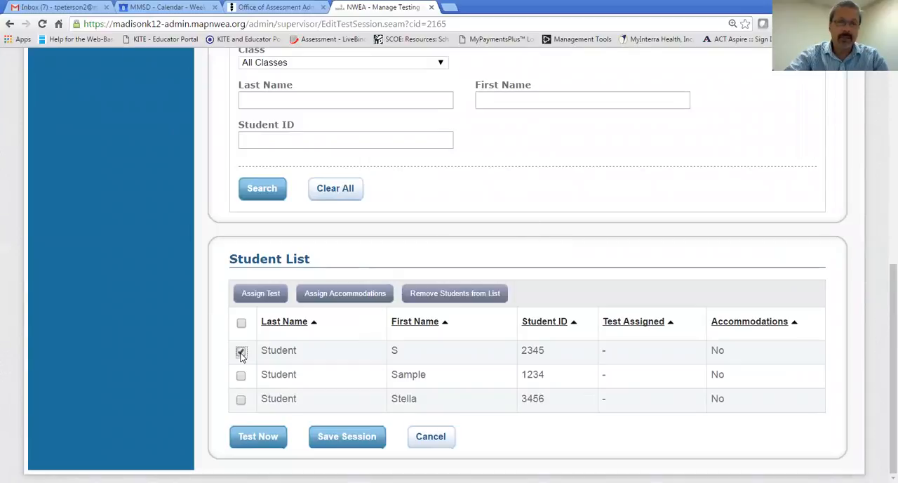
{"action": "left_click", "coordinate": [240, 376]}
{"action": "left_click", "coordinate": [241, 400]}
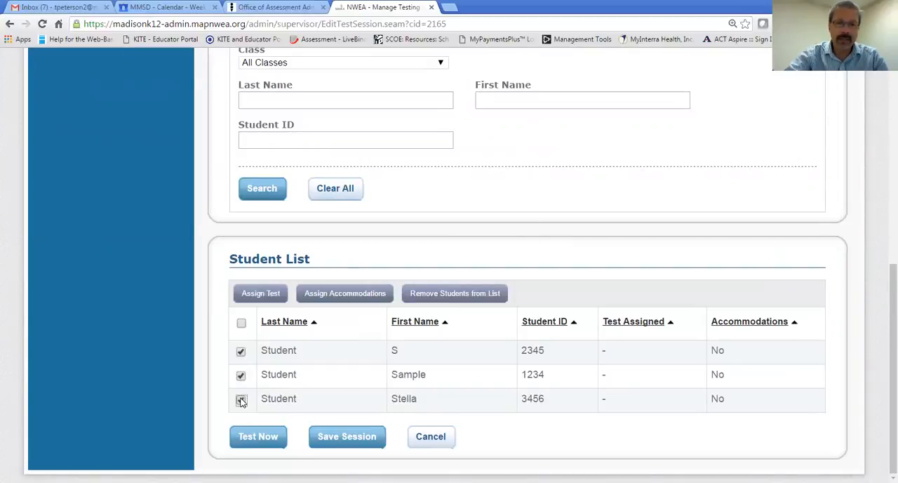
{"action": "left_click", "coordinate": [242, 324]}
{"action": "left_click", "coordinate": [241, 351]}
{"action": "left_click", "coordinate": [241, 375]}
{"action": "left_click", "coordinate": [241, 399]}
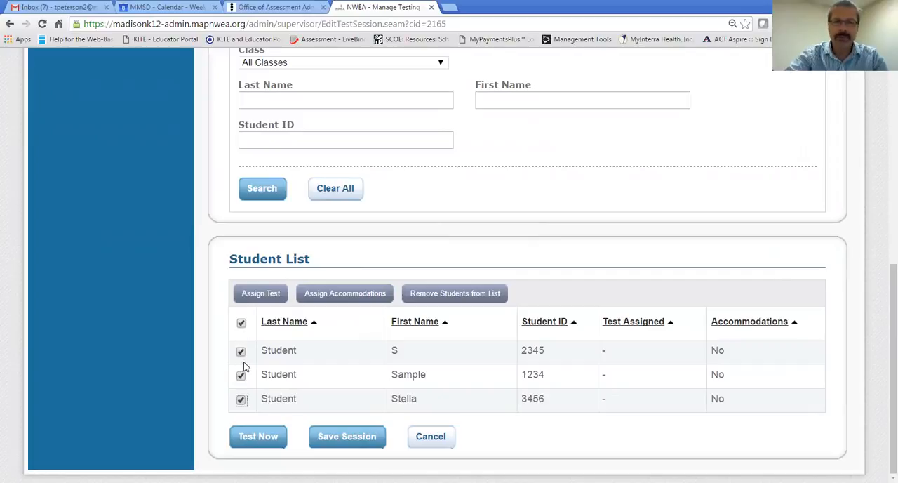
- Assign the test "MAP: Reading 6+ Common Core 2010 V2 (Common Core English Language Arts K-12: 2010)" to the selected students
{"action": "left_click", "coordinate": [259, 296]}
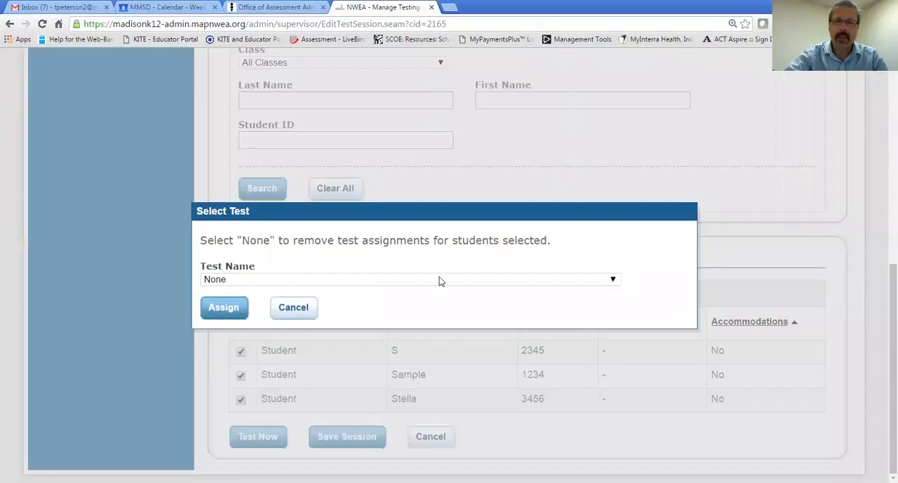
{"action": "left_click", "coordinate": [613, 279]}
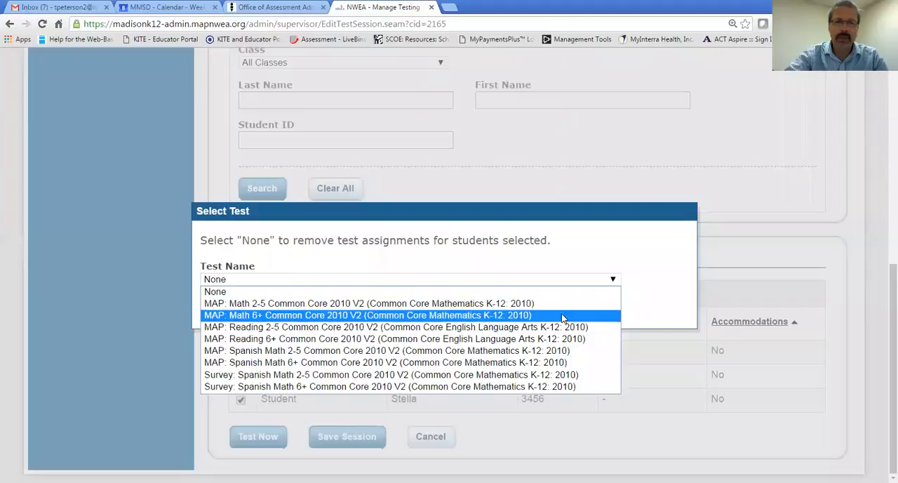
{"action": "left_click", "coordinate": [568, 339]}
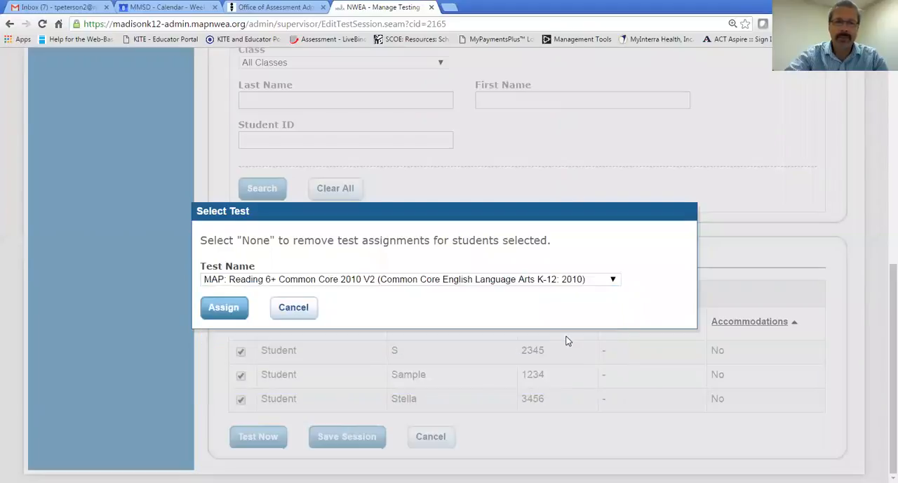
{"action": "left_click", "coordinate": [233, 309]}
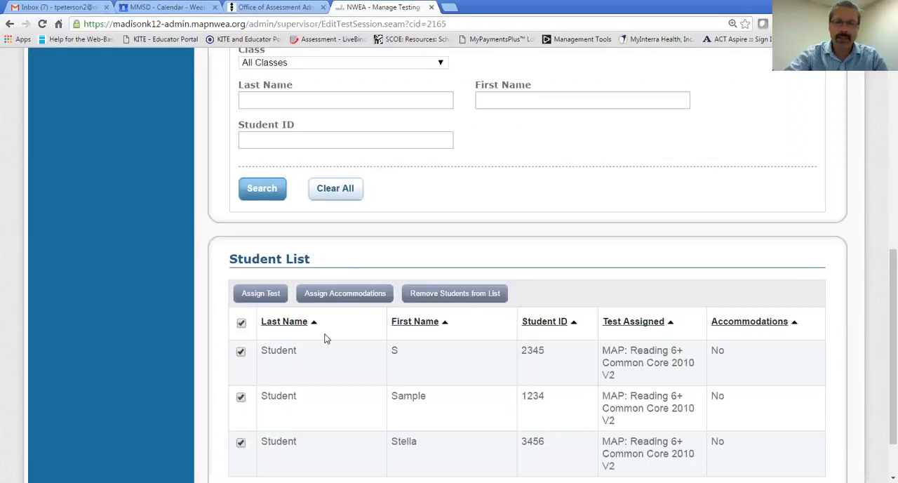
- Save the testing session under the name HamMSR8 and exit the setup
{"action": "scroll", "coordinate": [486, 344], "scroll_direction": "down", "scroll_amount": 1}
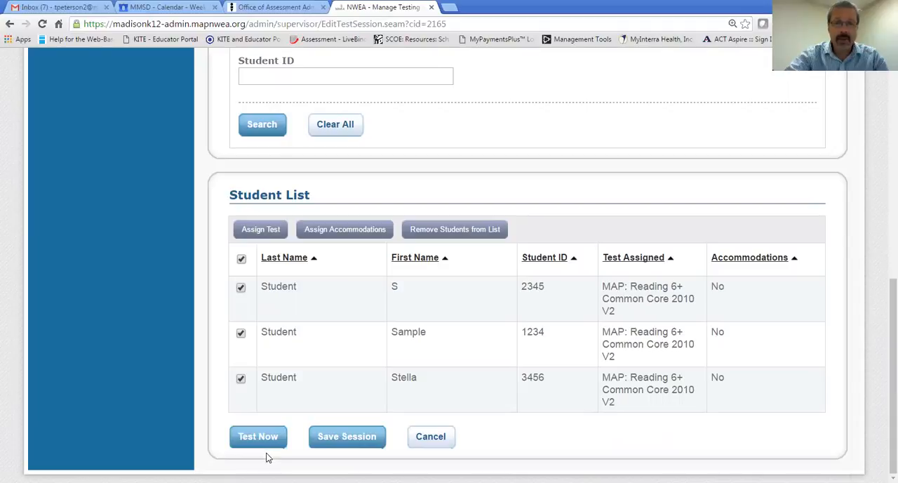
{"action": "left_click", "coordinate": [365, 441]}
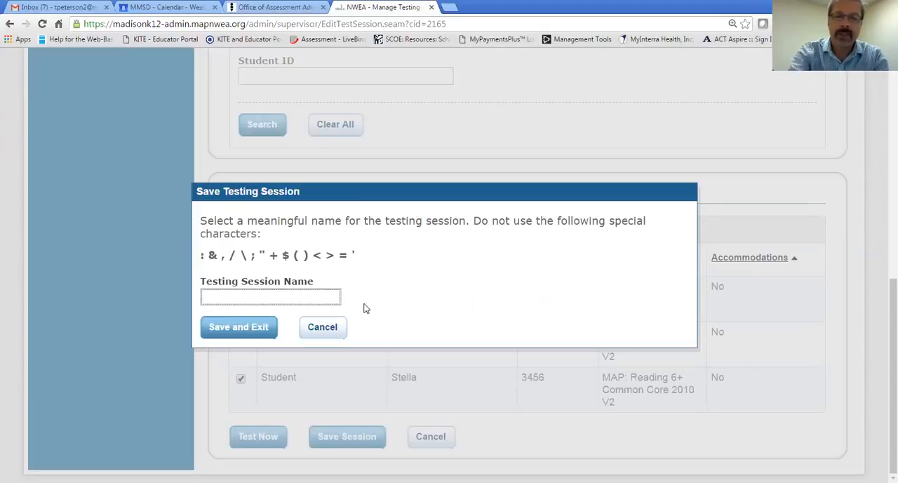
{"action": "type", "text": "HamMSR"}
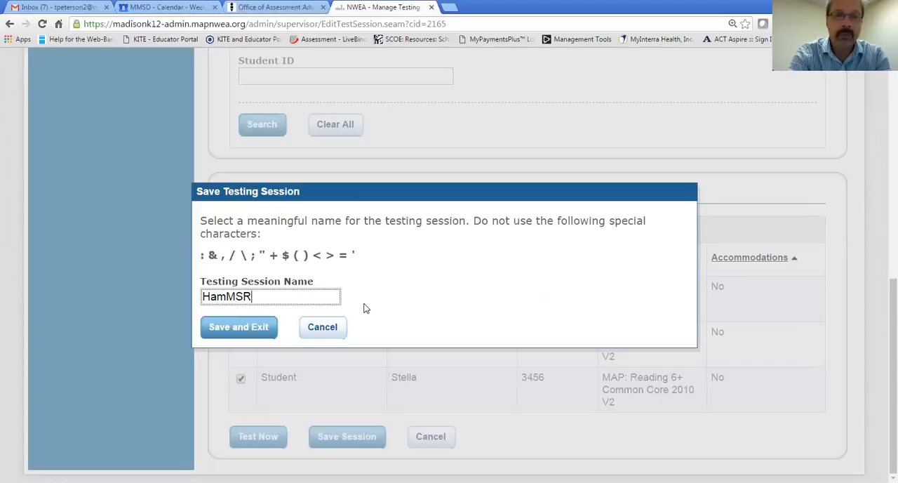
{"action": "type", "text": "8"}
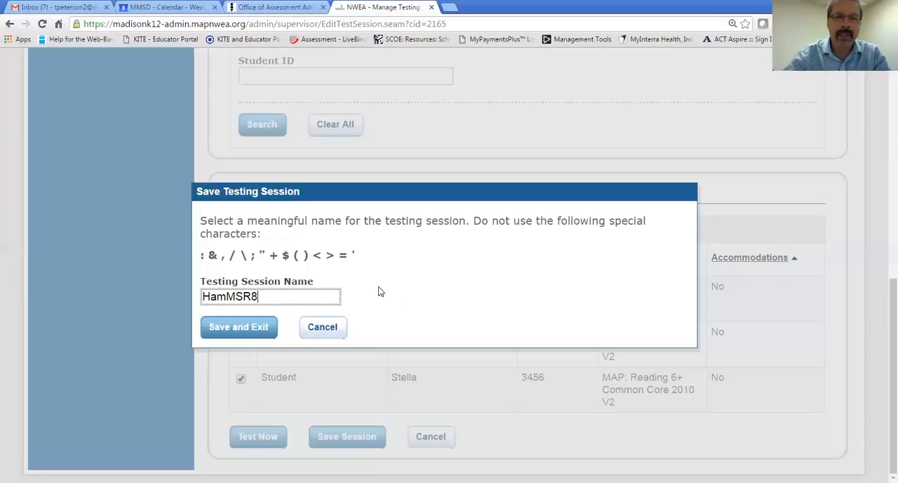
{"action": "left_click", "coordinate": [236, 327]}
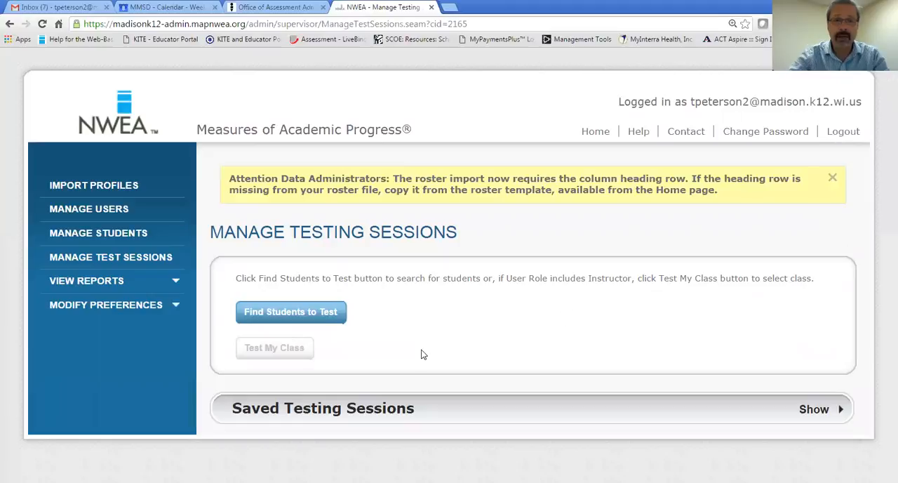
- Expand the saved testing sessions and select the HamMSR8 session
{"action": "left_click", "coordinate": [330, 412]}
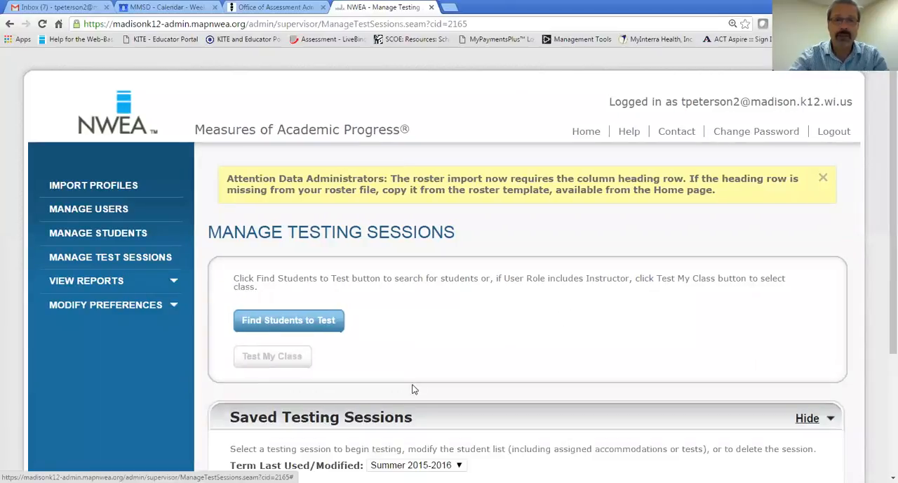
{"action": "scroll", "coordinate": [514, 327], "scroll_direction": "down", "scroll_amount": 3}
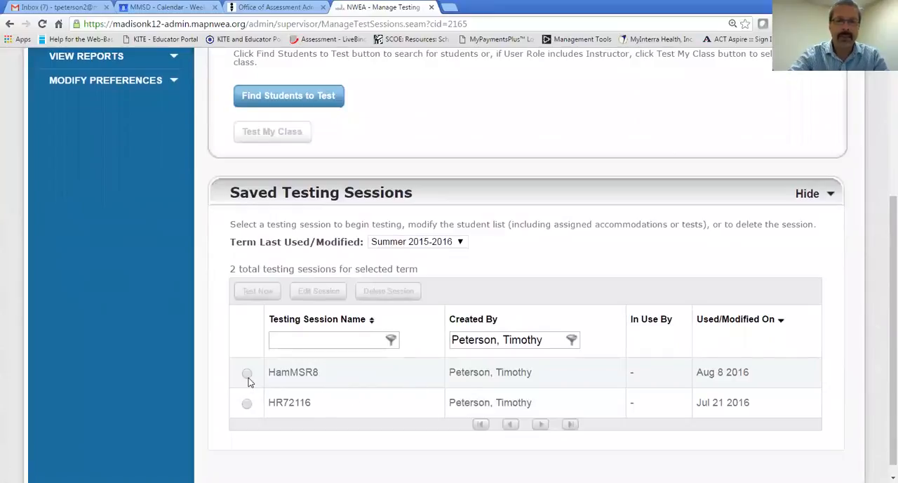
{"action": "left_click", "coordinate": [247, 372]}
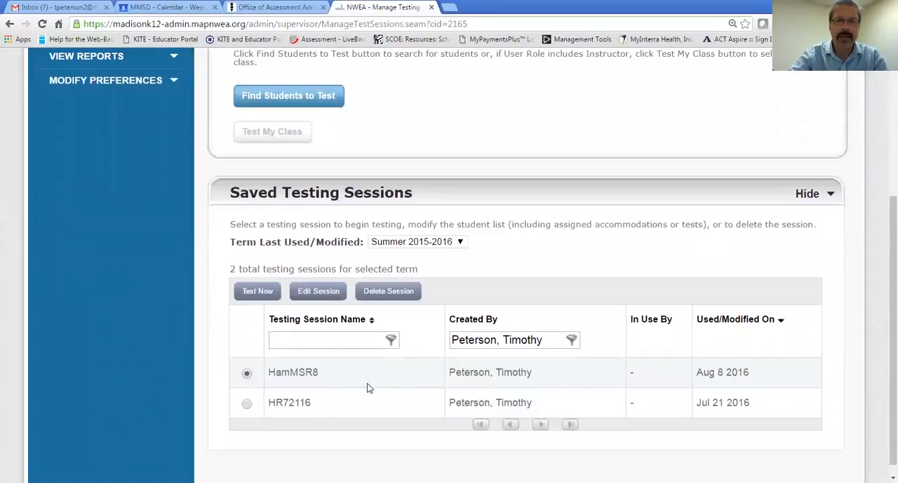
{"action": "scroll", "coordinate": [363, 377], "scroll_direction": "down", "scroll_amount": 1}
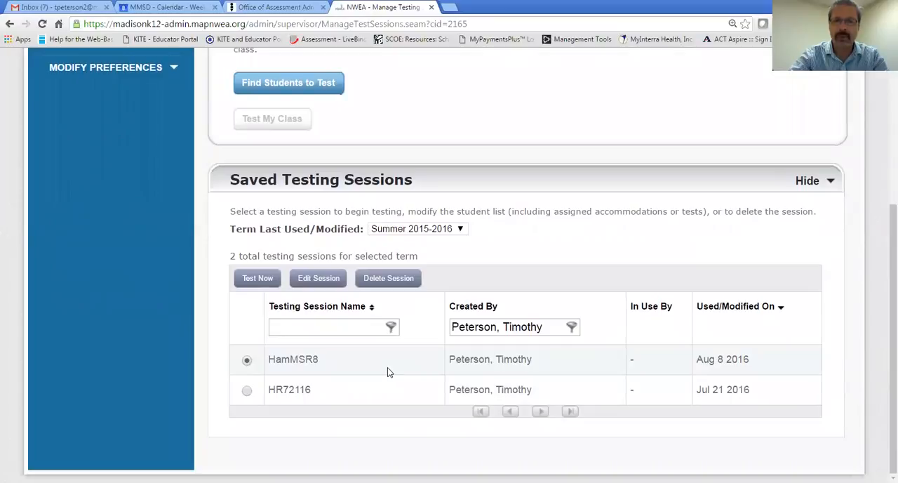